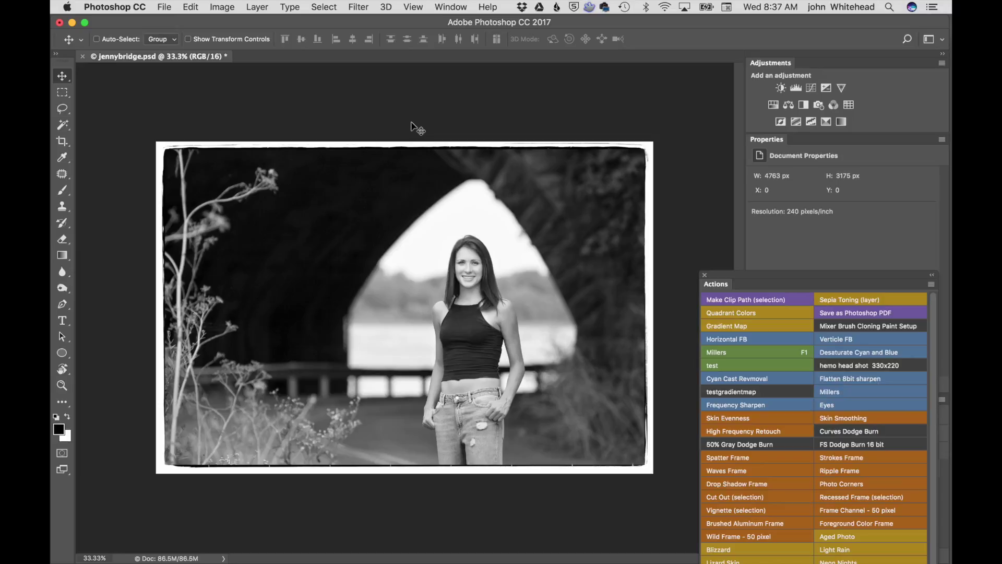
Turn off Button Mode to show actions as a list, then start a new action.
click(931, 285)
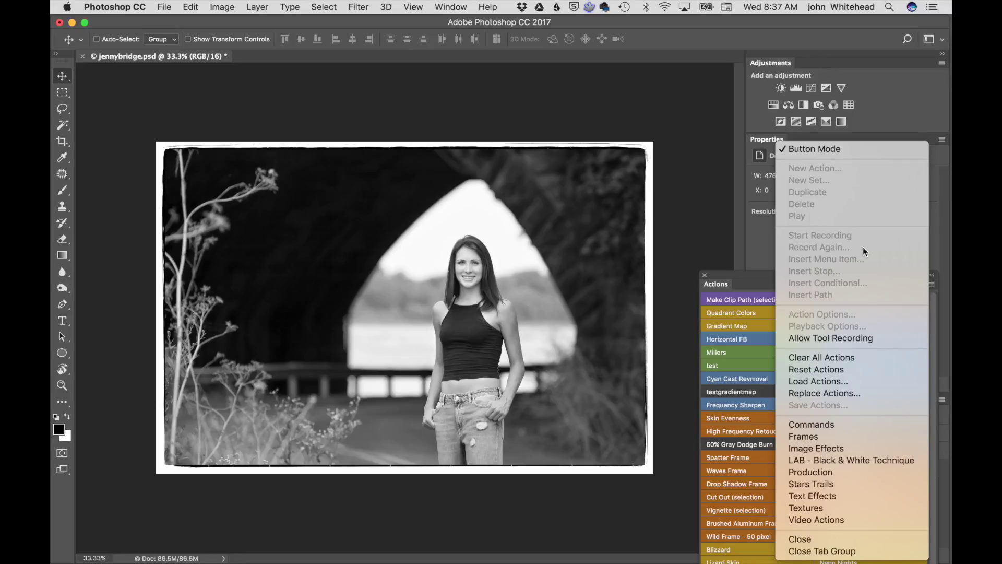
click(815, 149)
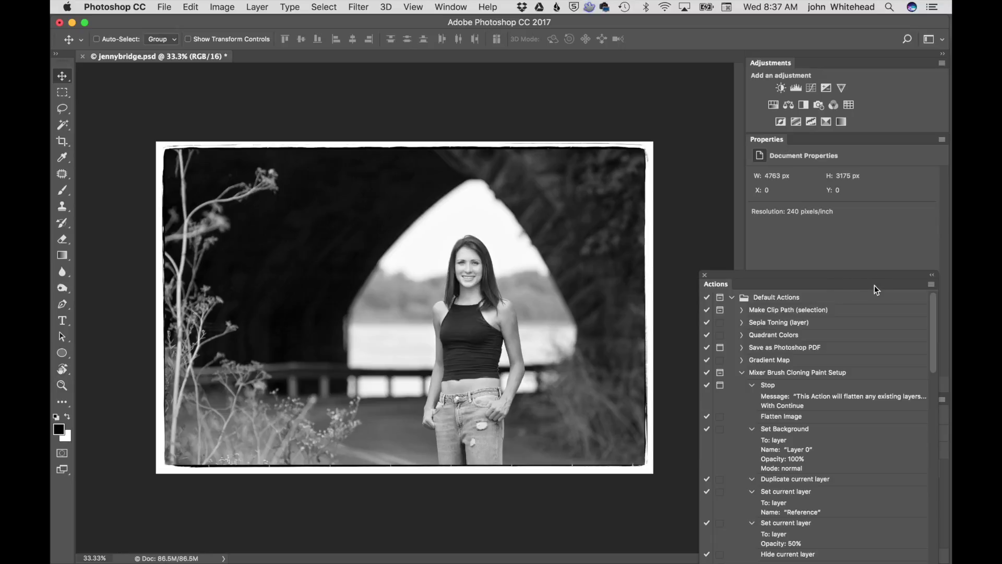
click(931, 285)
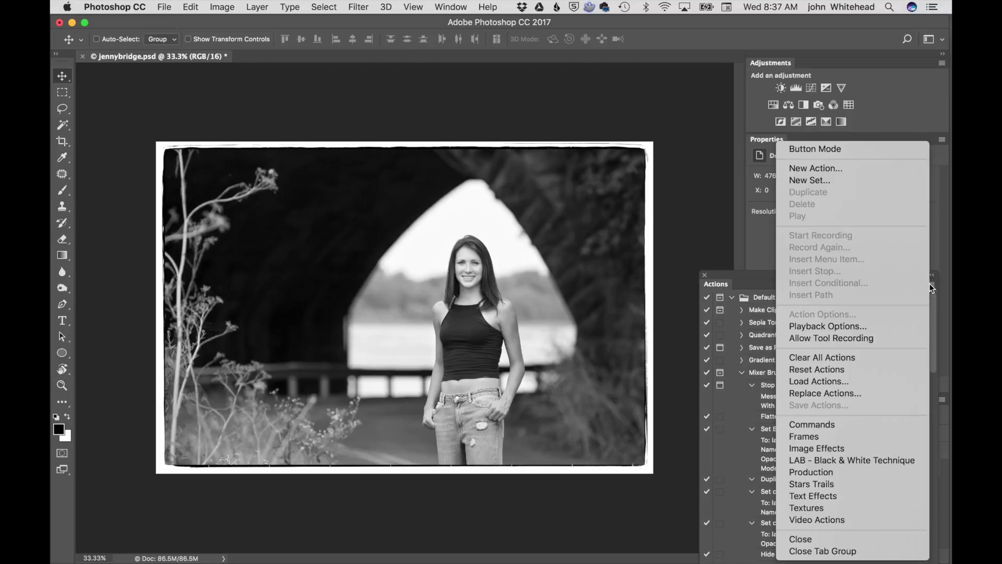
click(832, 172)
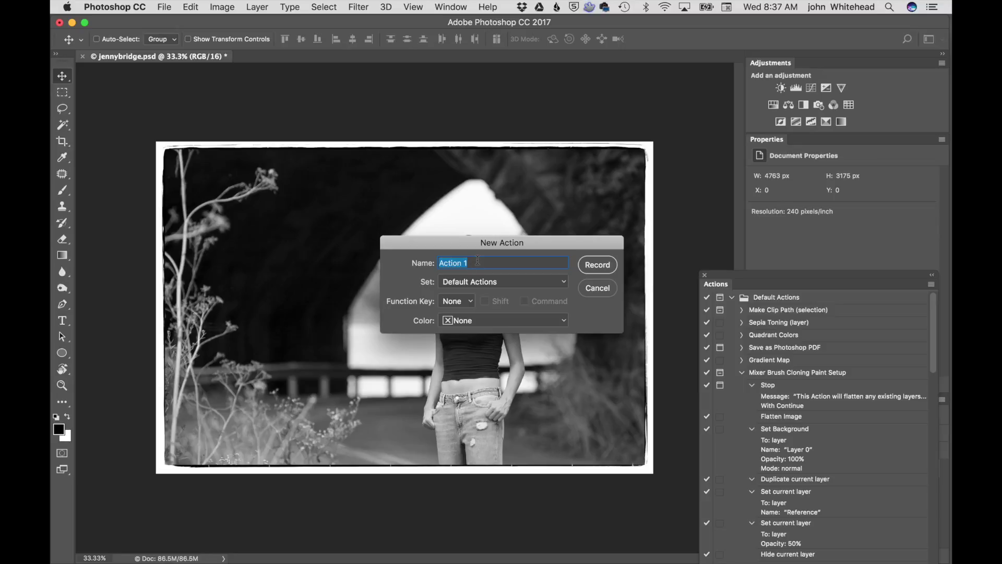
Name the new action 'test gradient map', give it a Blue label, and start recording.
text(test gradient m)
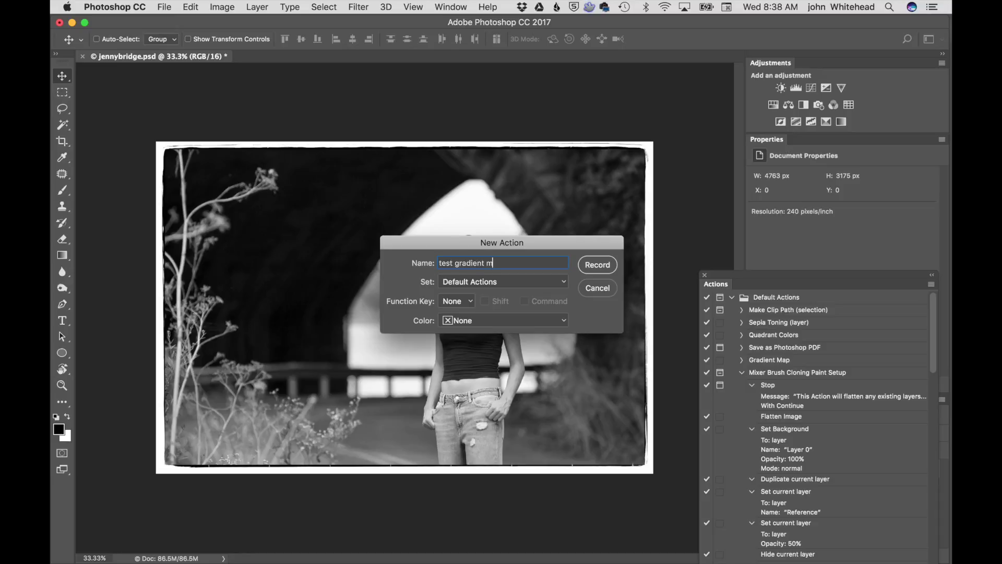
text(ap)
click(520, 320)
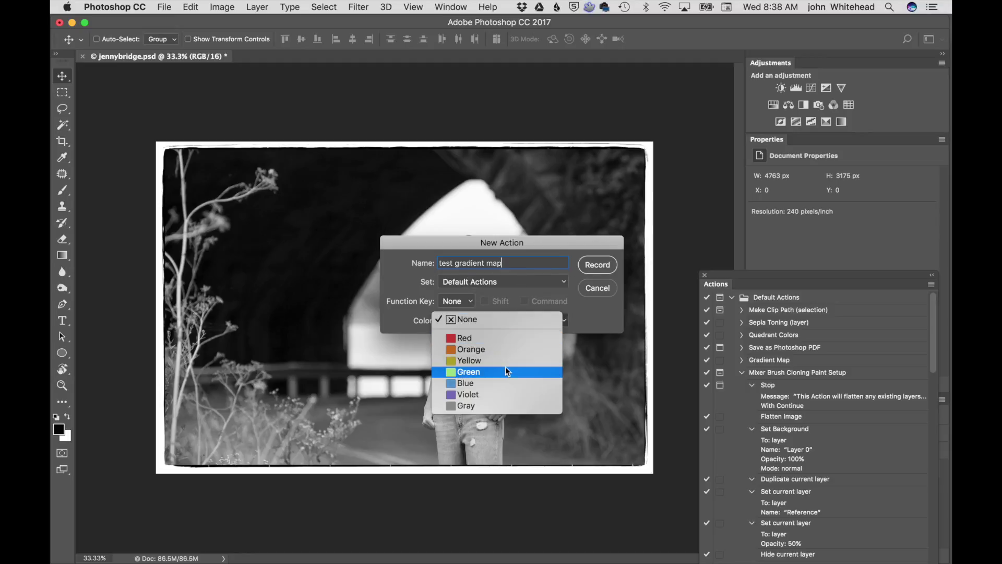
click(509, 382)
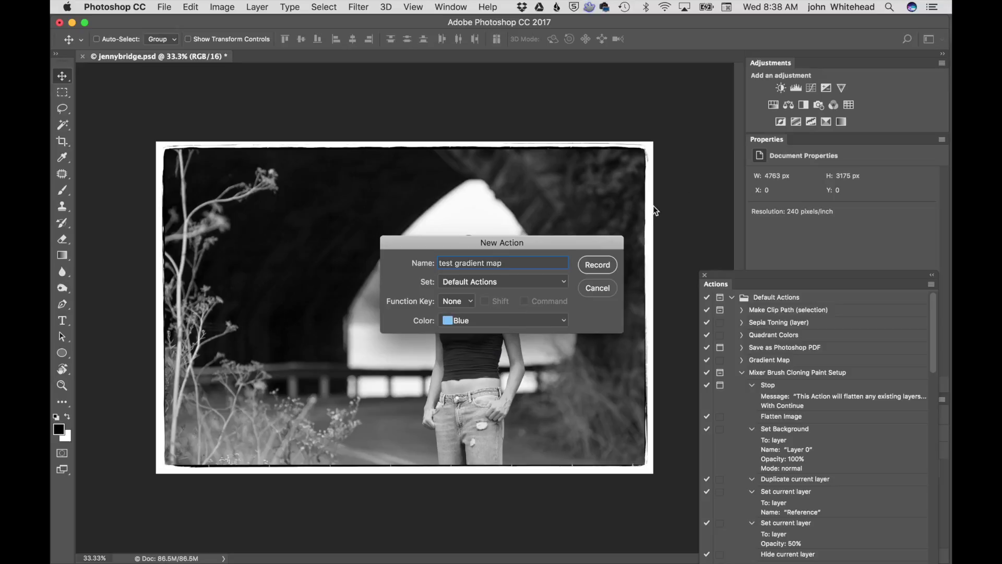
click(598, 265)
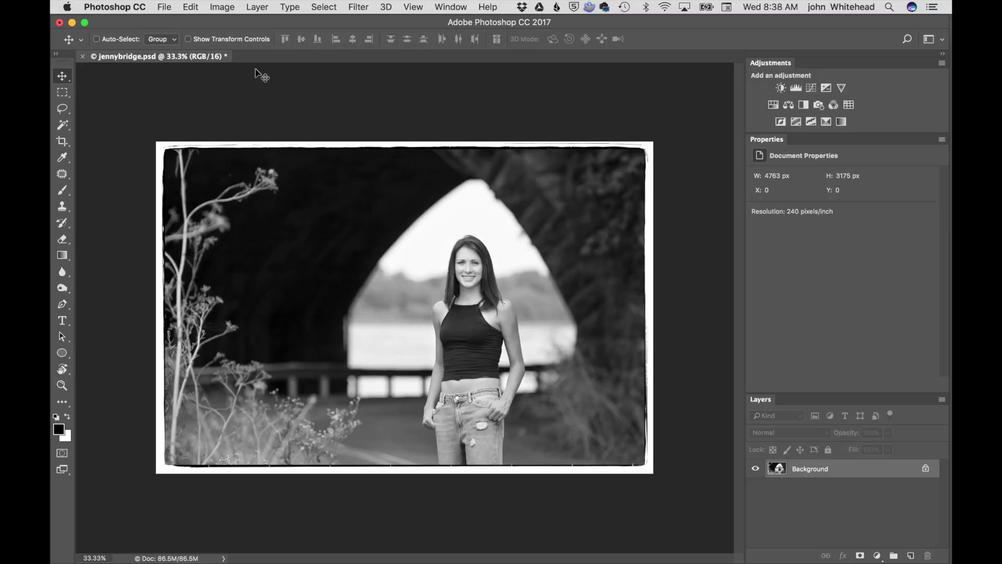
Open Image > Adjustments > Gradient Map on the portrait photo.
click(261, 7)
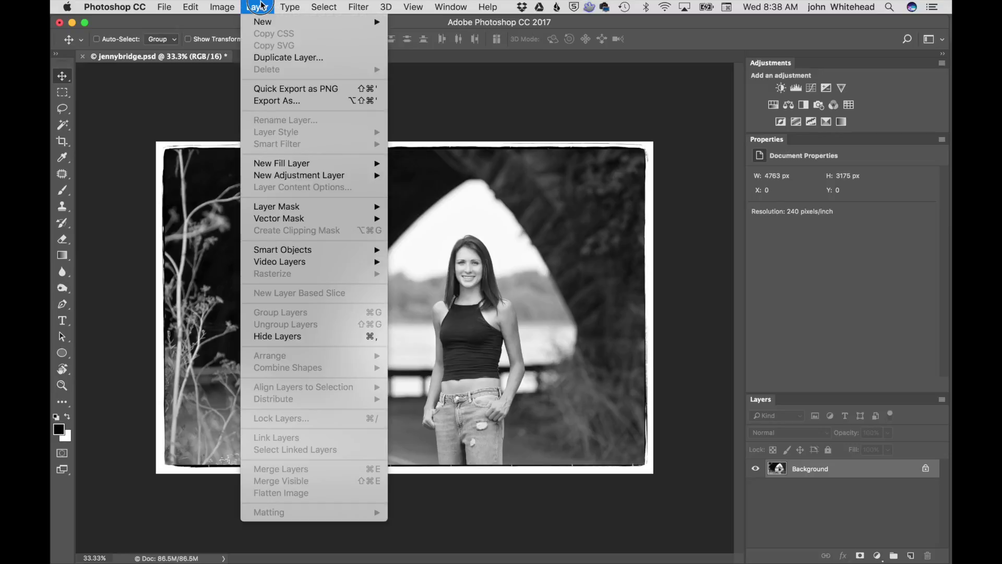
mouse_move(221, 7)
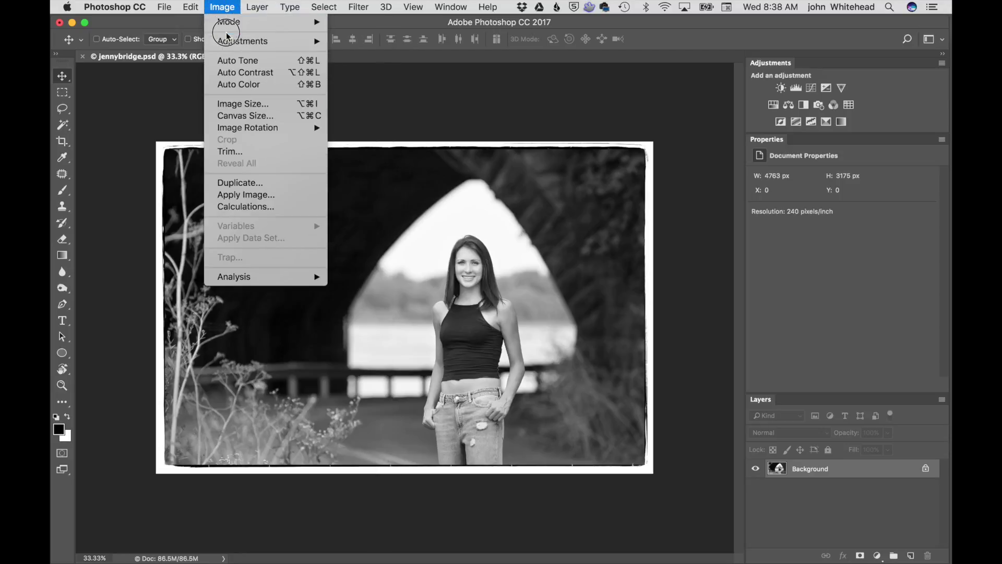
mouse_move(228, 41)
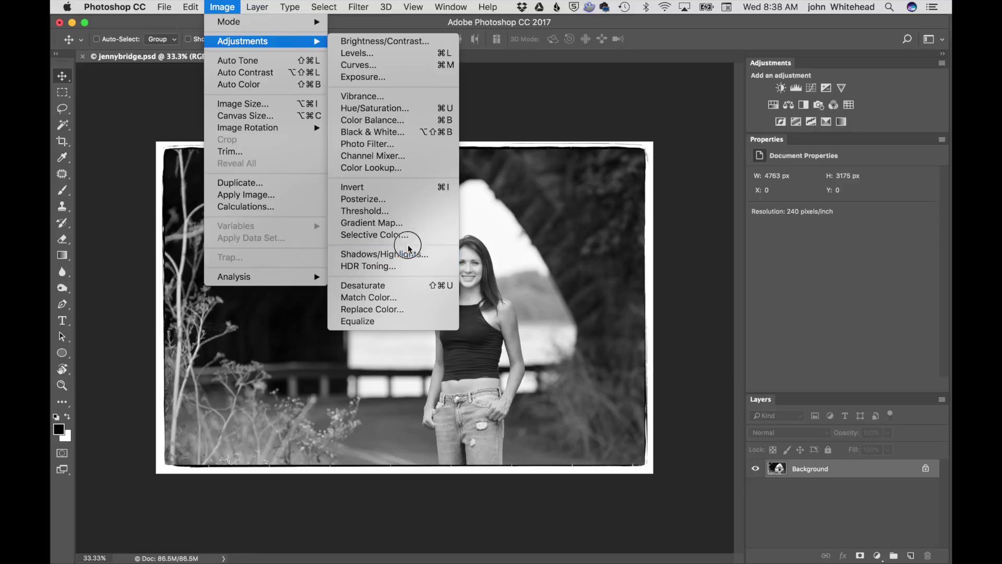
click(392, 223)
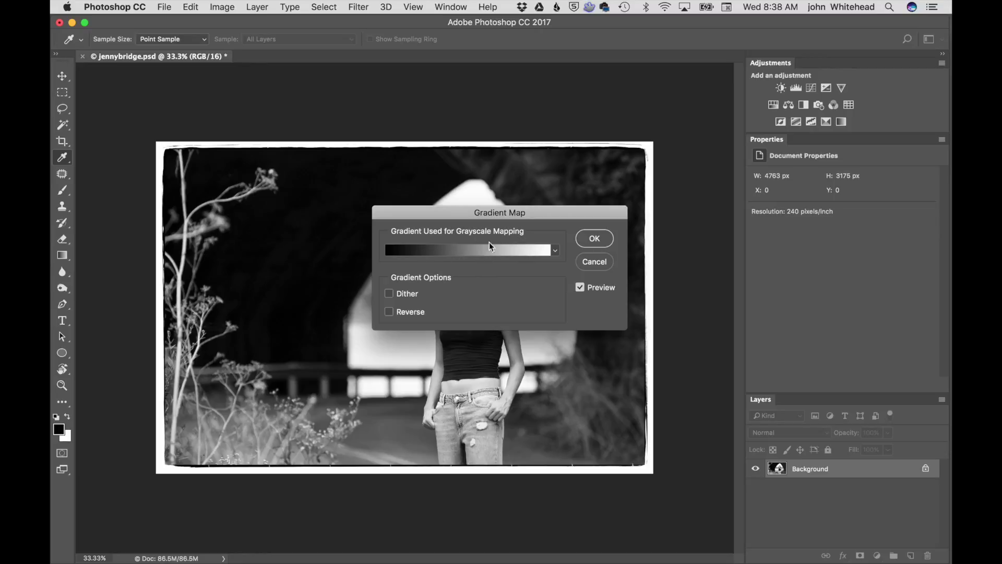
In the Gradient Editor, set the left shadow stop to dark navy #202643.
click(555, 251)
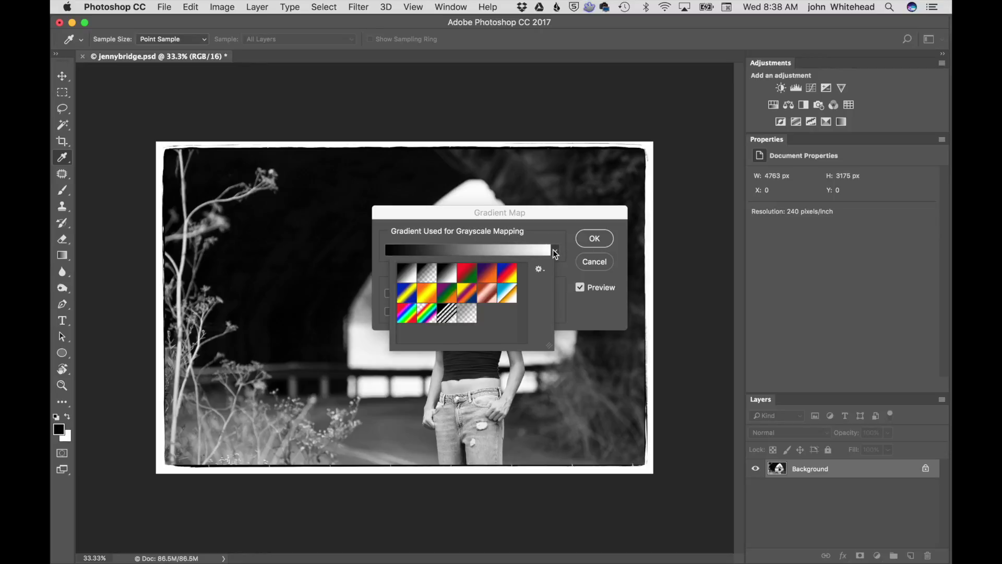
click(437, 249)
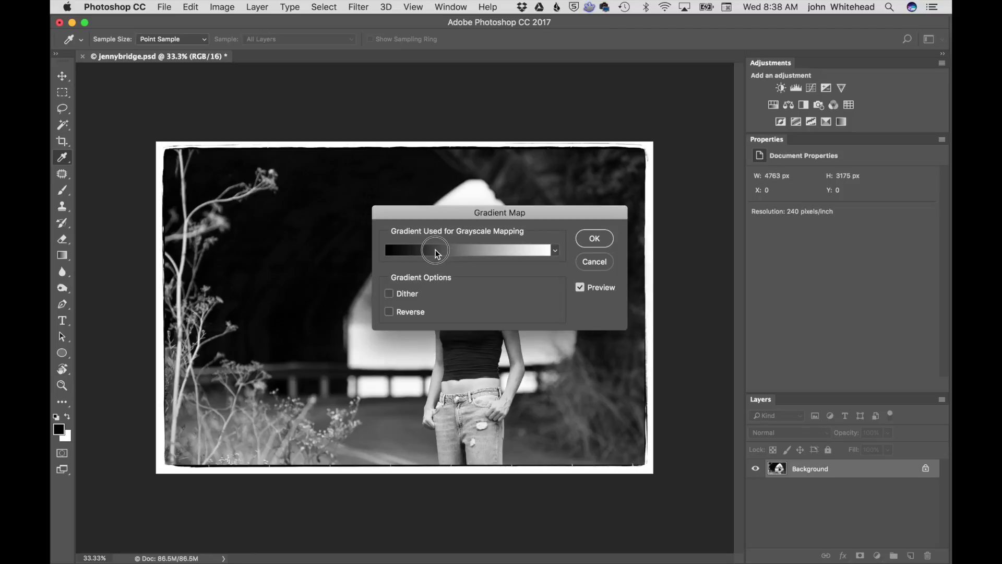
click(435, 249)
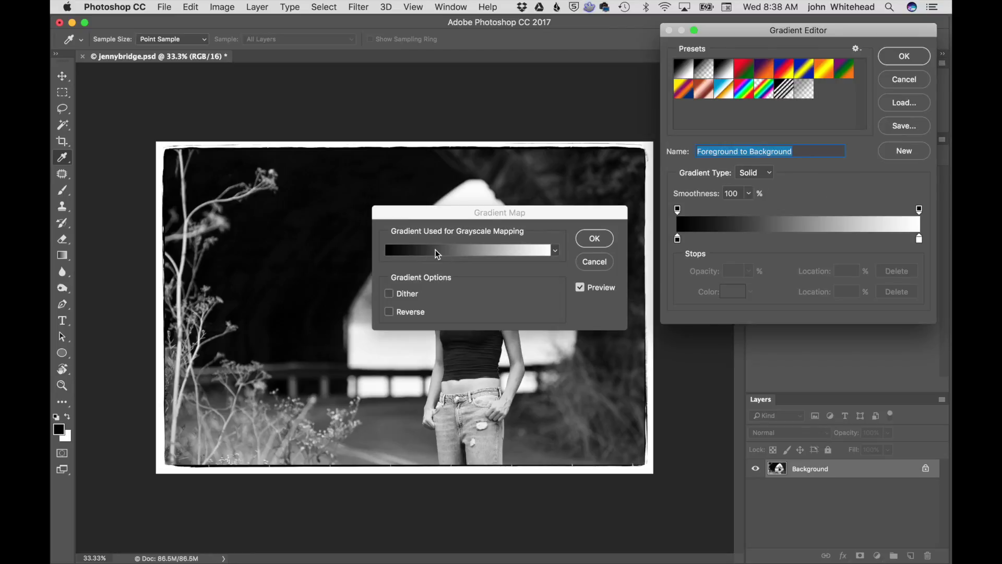
double_click(679, 239)
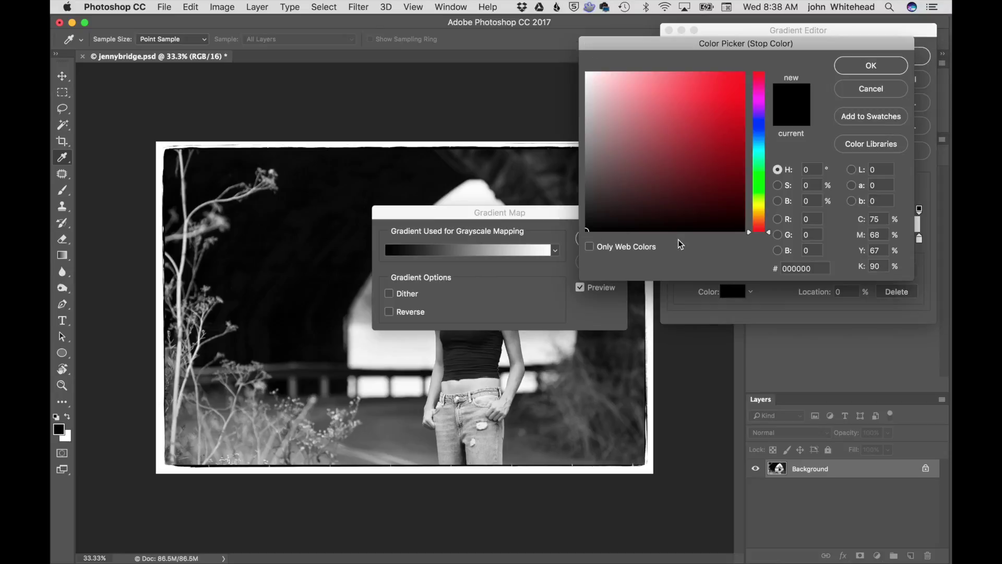
click(766, 131)
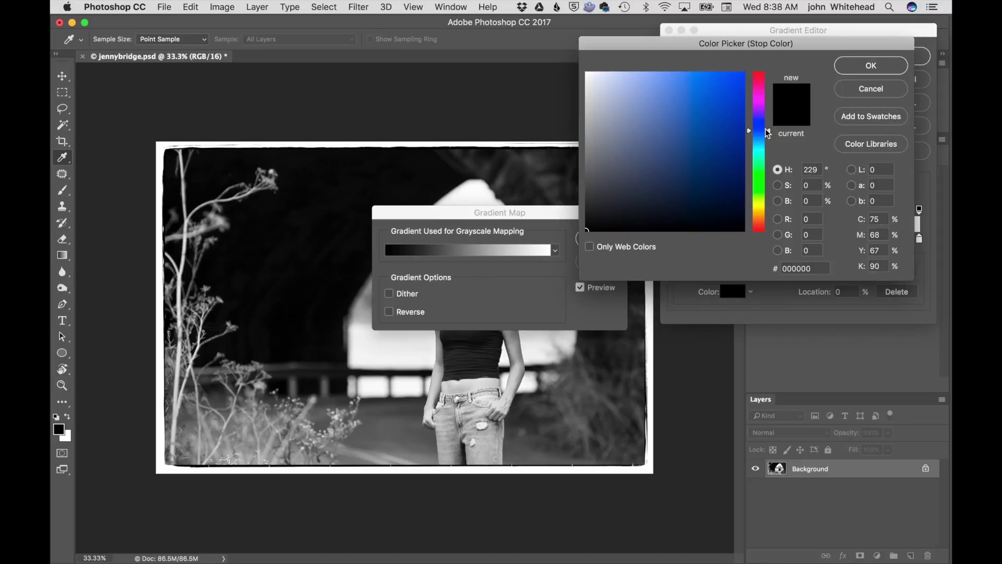
click(668, 188)
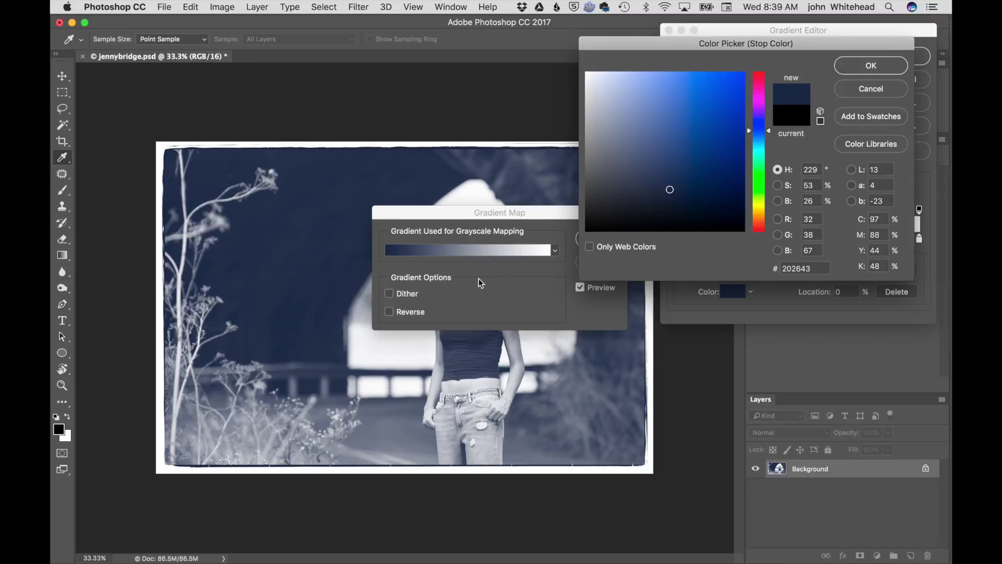
click(874, 66)
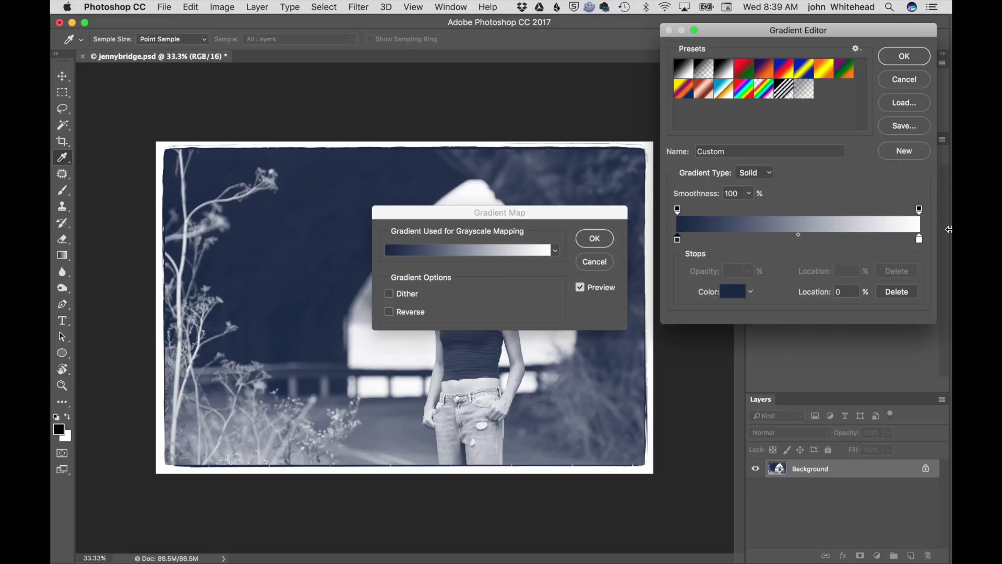
Set the gradient's right highlight stop to pale cream #ece6d8.
click(919, 239)
double_click(920, 241)
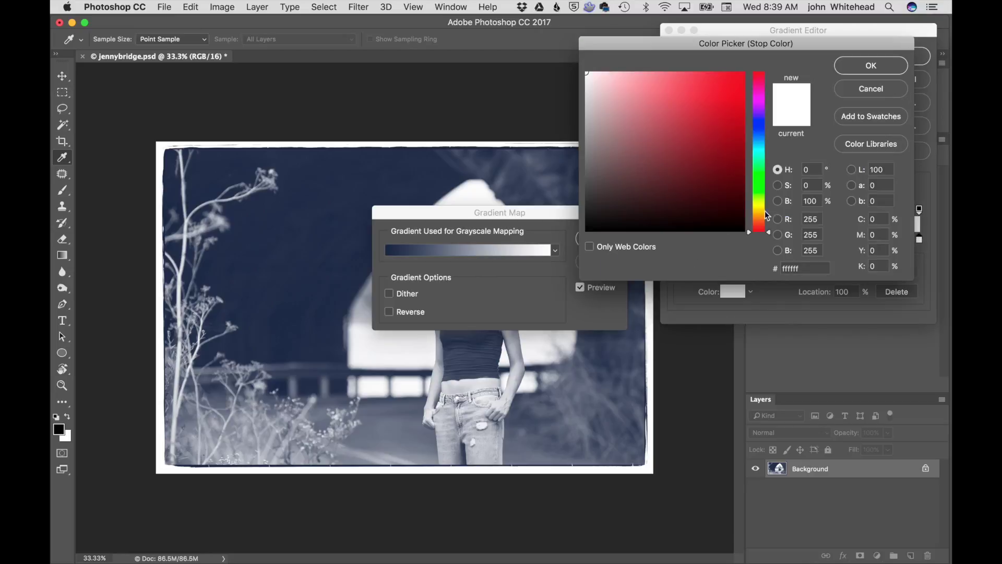
drag(769, 236, 766, 215)
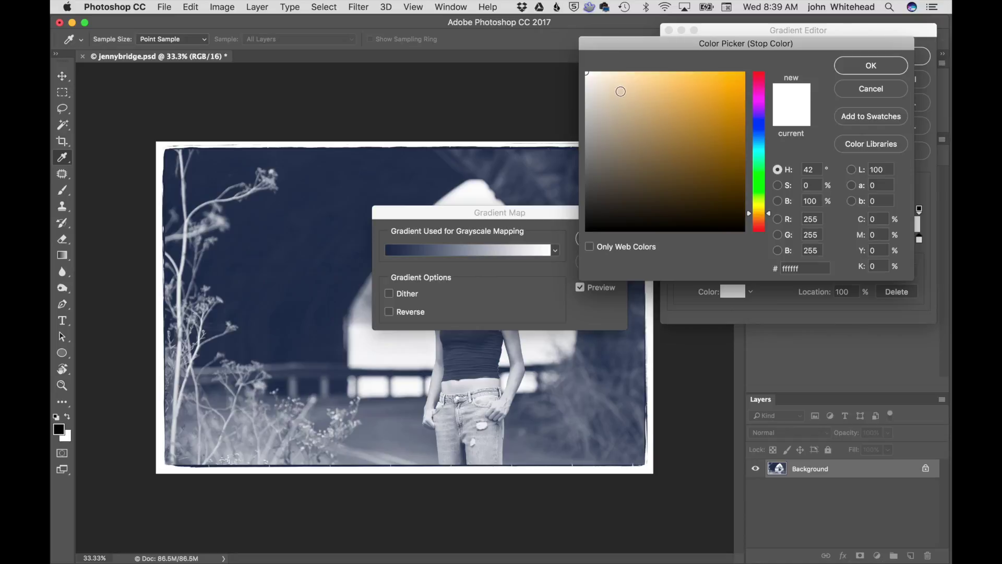
click(619, 89)
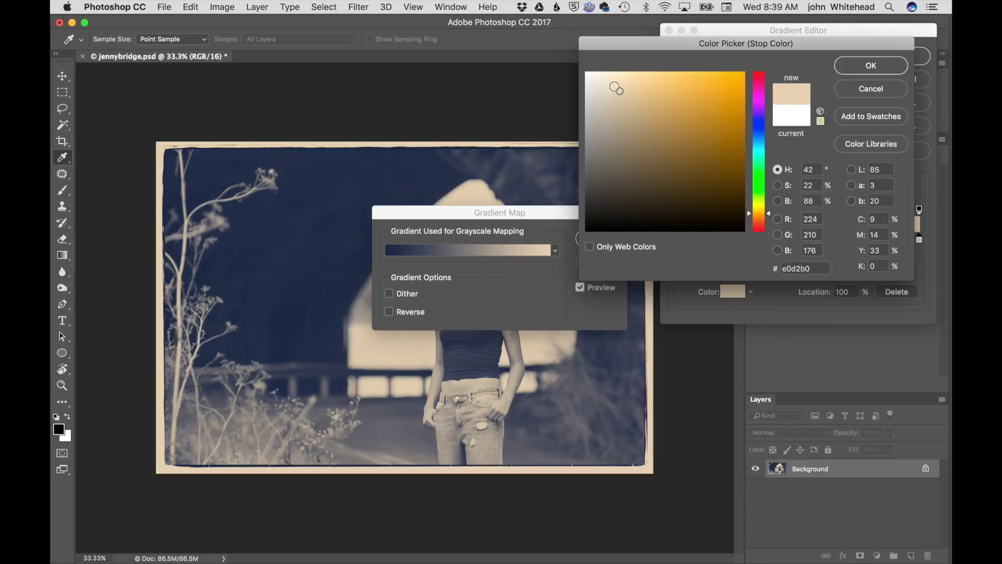
click(612, 85)
click(600, 84)
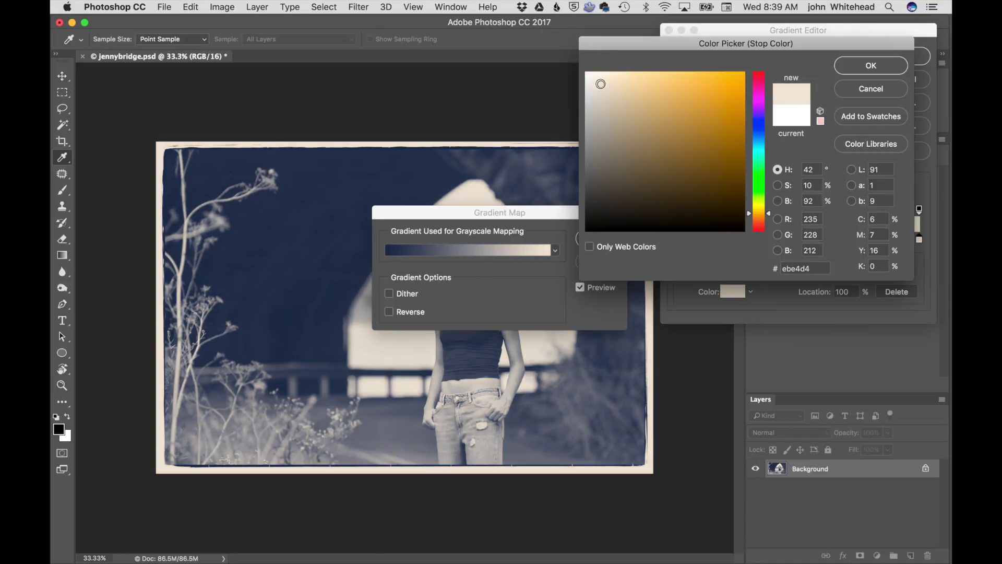
click(605, 83)
click(608, 85)
click(599, 83)
click(873, 66)
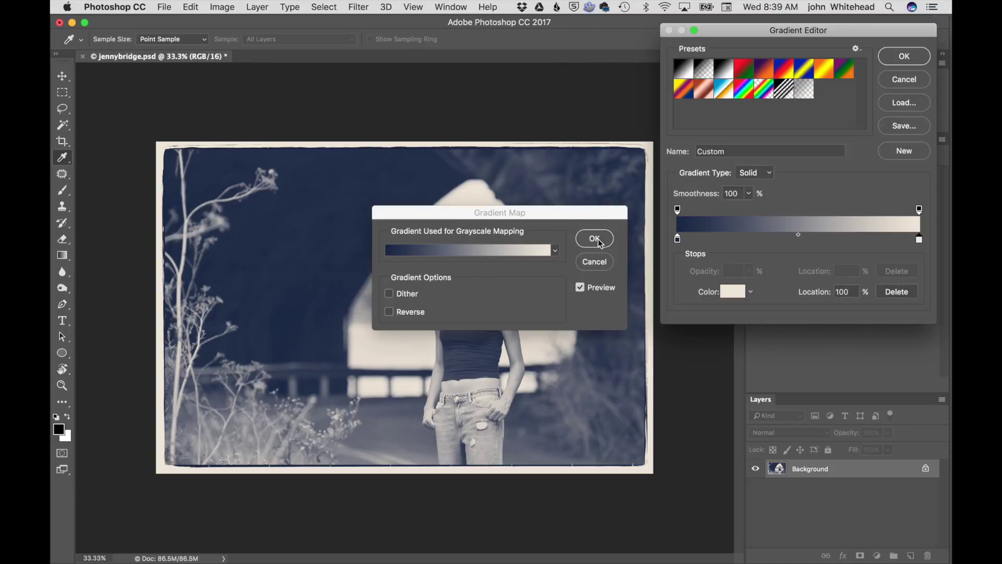
Apply the navy-to-cream gradient map, stop recording, and switch the Actions panel to Button Mode.
click(895, 62)
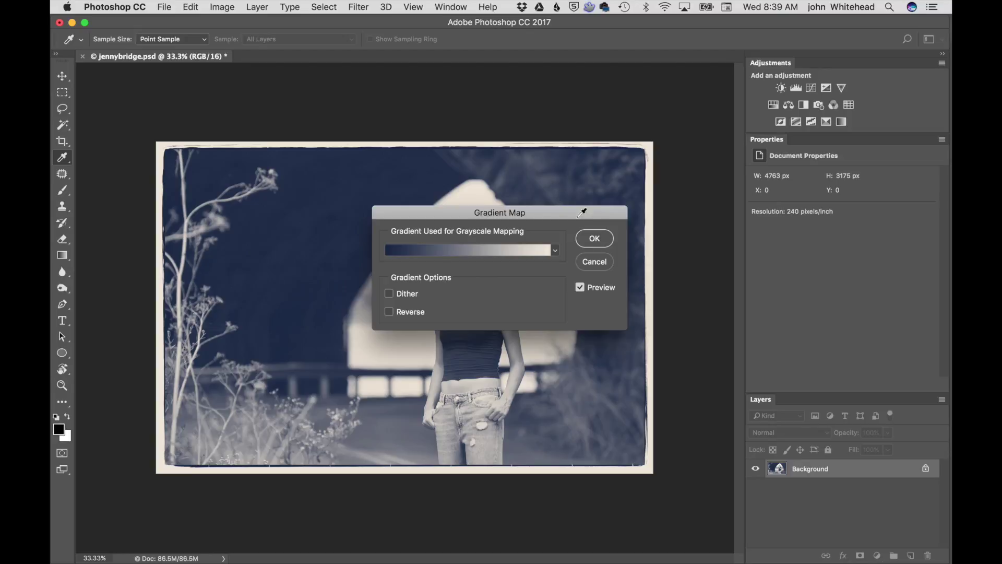
click(595, 239)
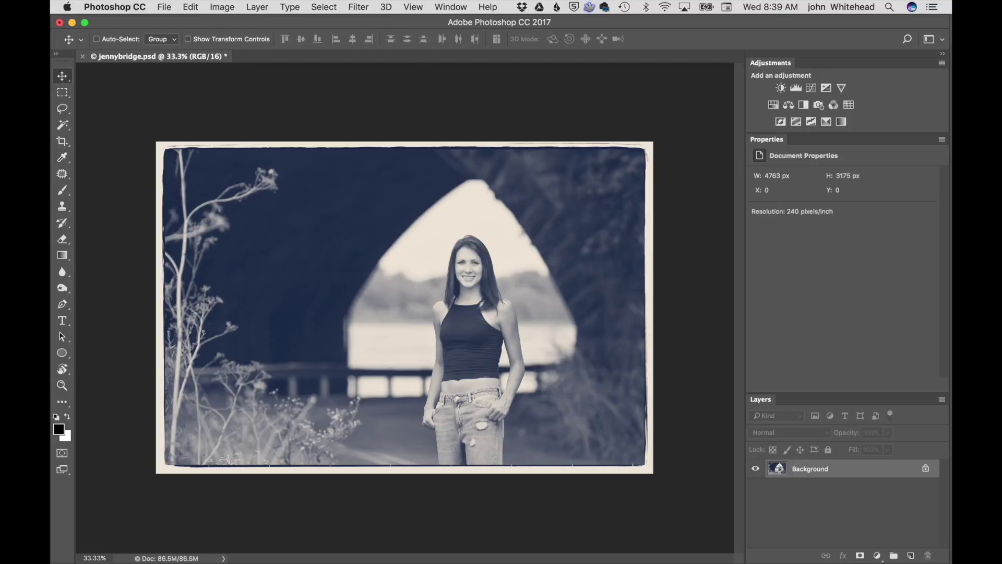
key(alt+F9)
drag(660, 232, 839, 41)
click(885, 42)
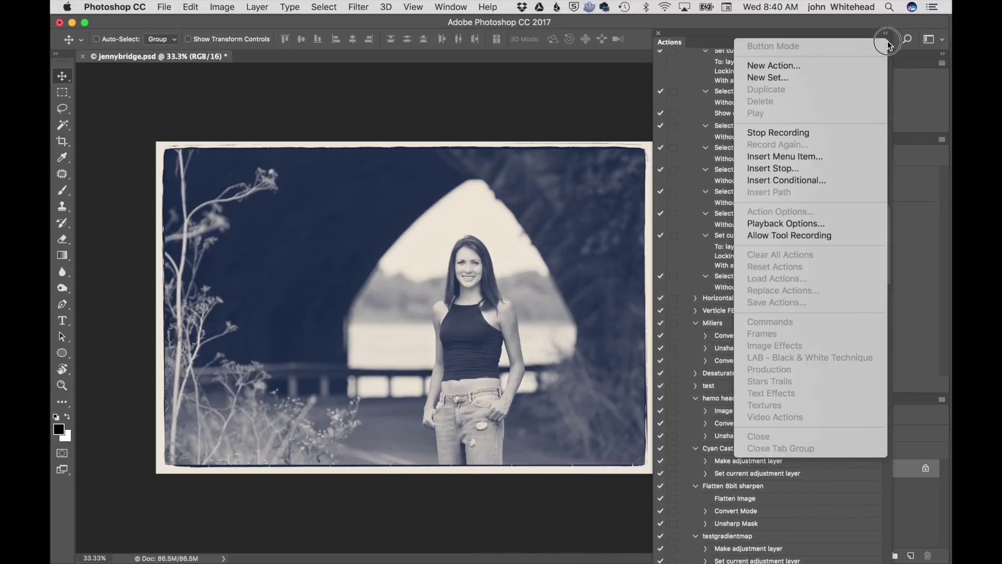
click(813, 132)
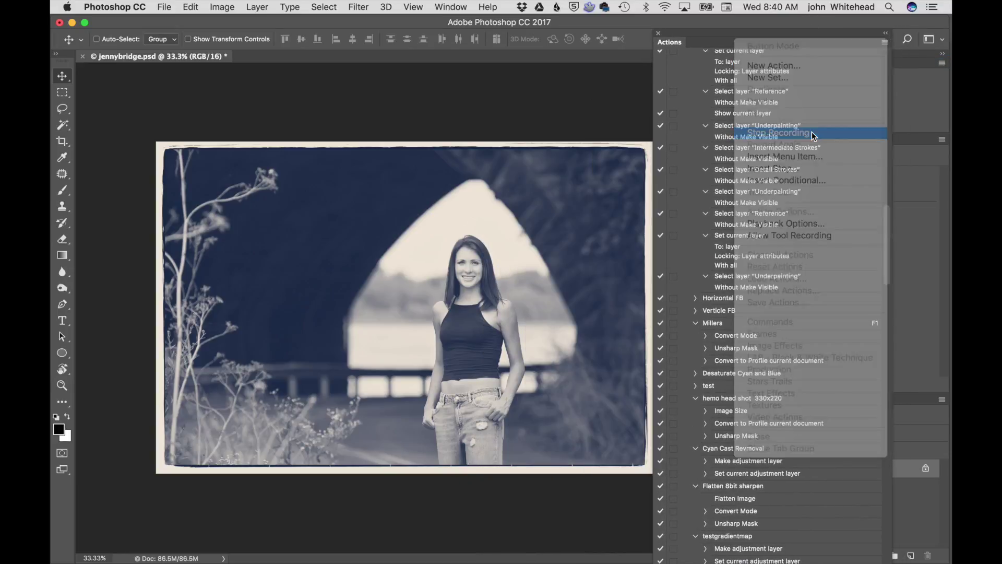
click(884, 44)
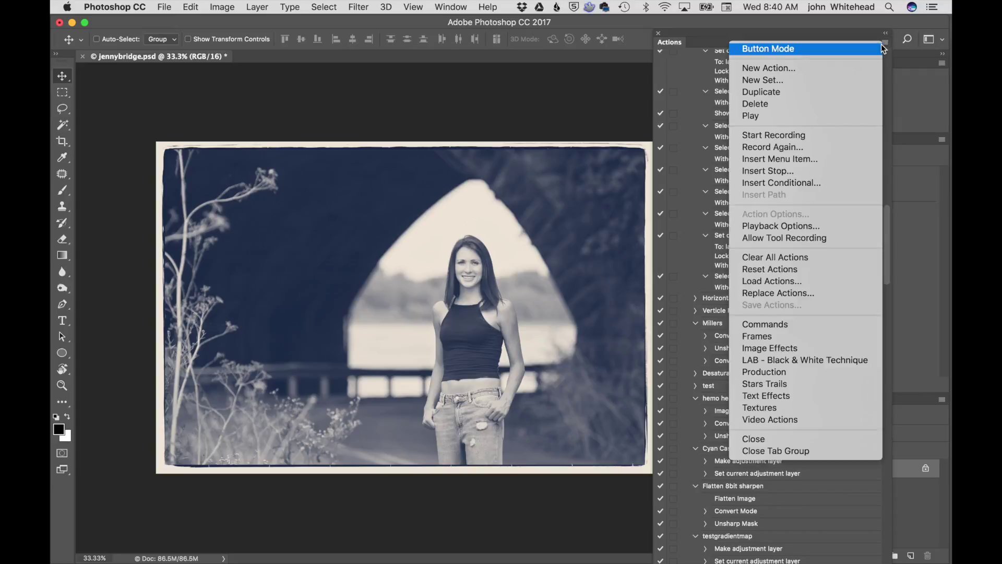
click(837, 53)
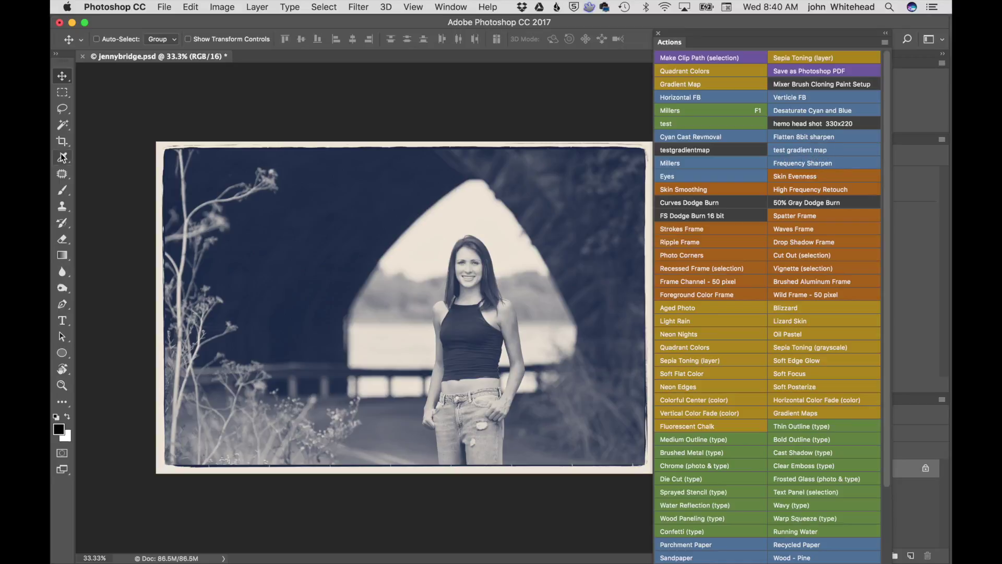
Revert jennybridge.psd and play the test gradient map action, continuing past the warning.
click(164, 7)
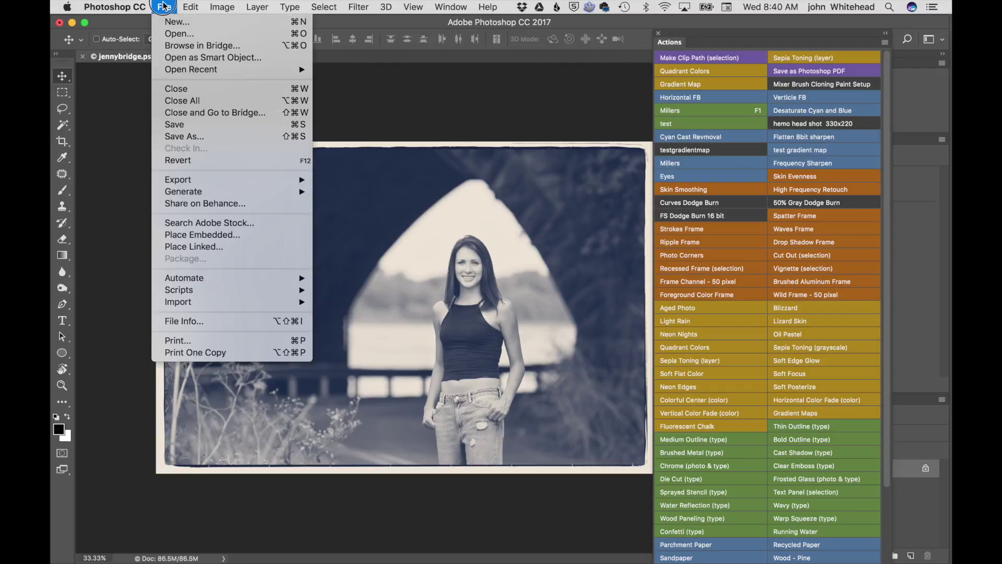
click(187, 166)
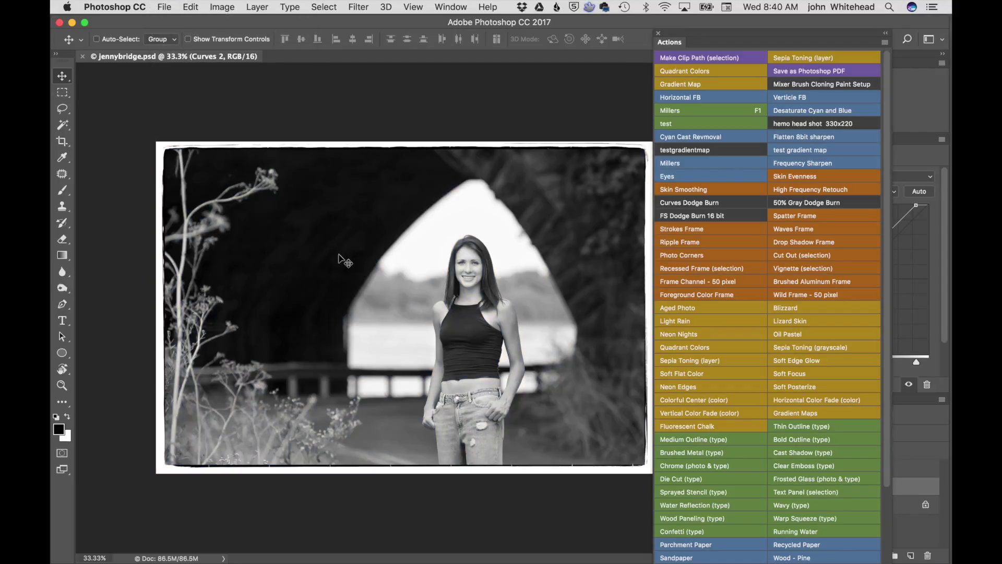
click(804, 150)
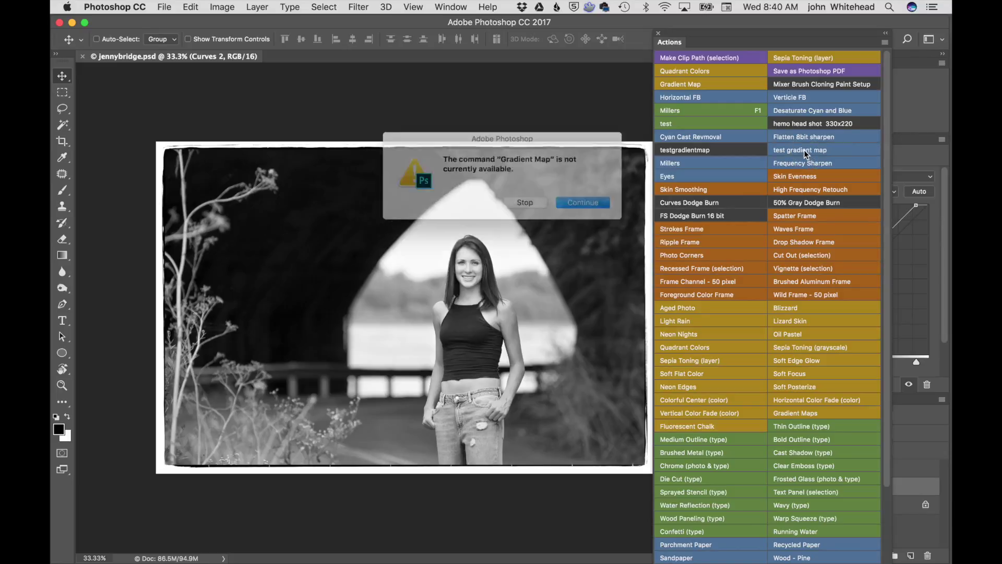
click(596, 205)
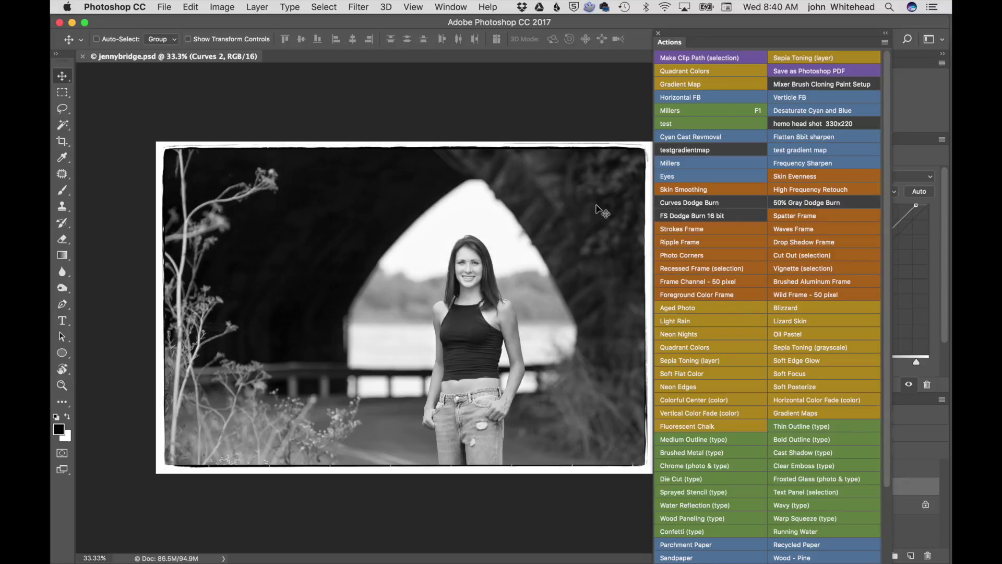
Select the Background layer and replay the test gradient map action.
drag(806, 33, 582, 164)
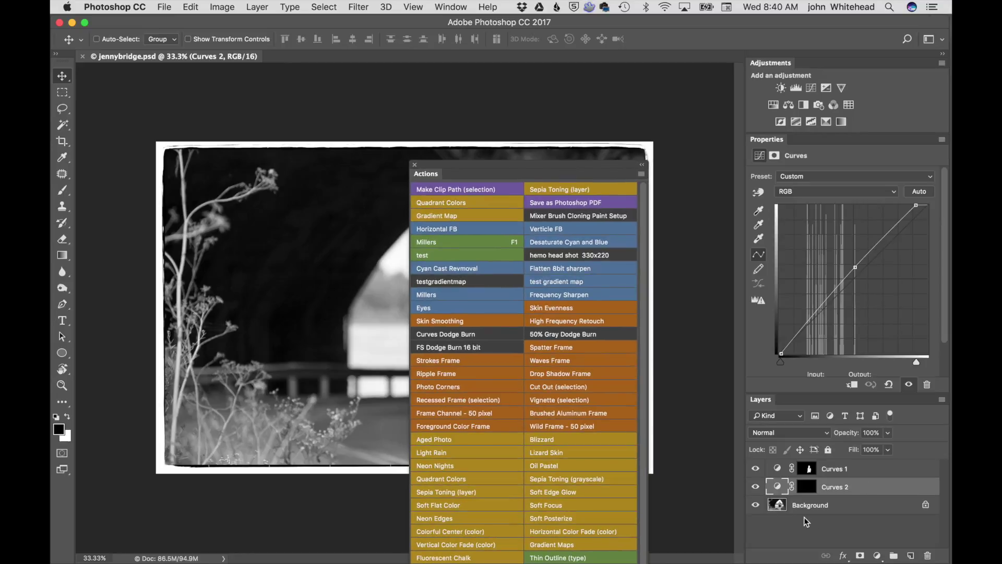
click(780, 509)
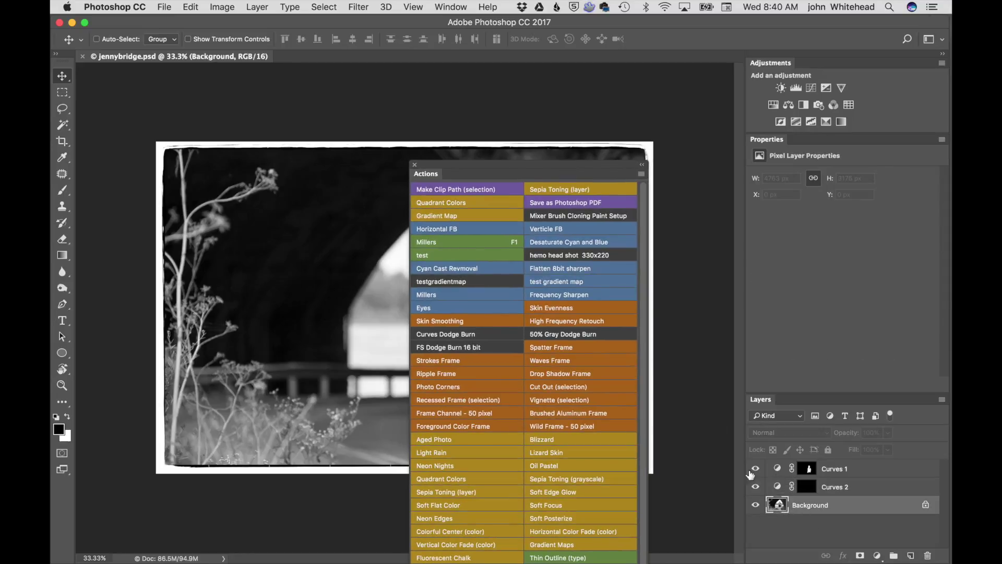
drag(526, 166, 787, 96)
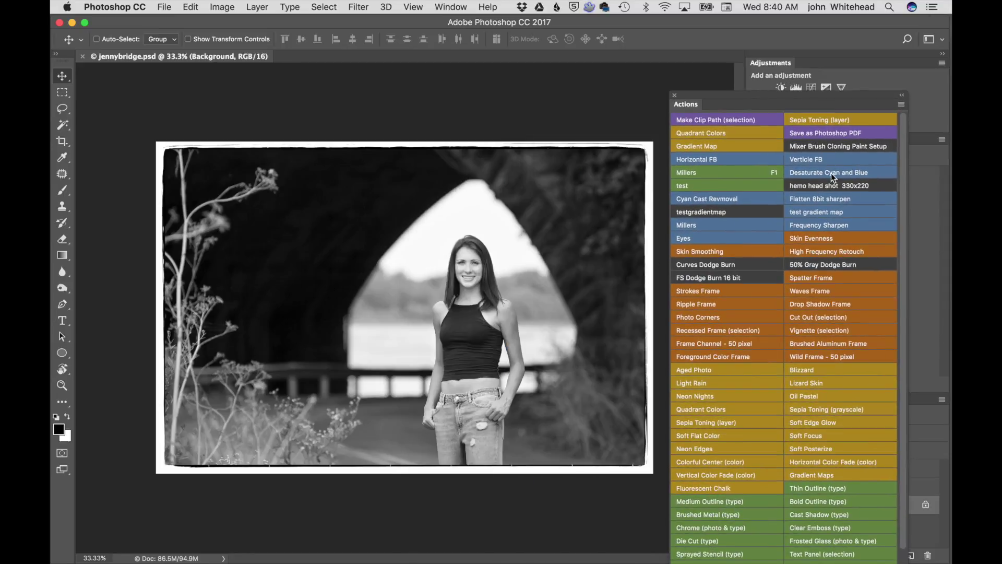
click(836, 213)
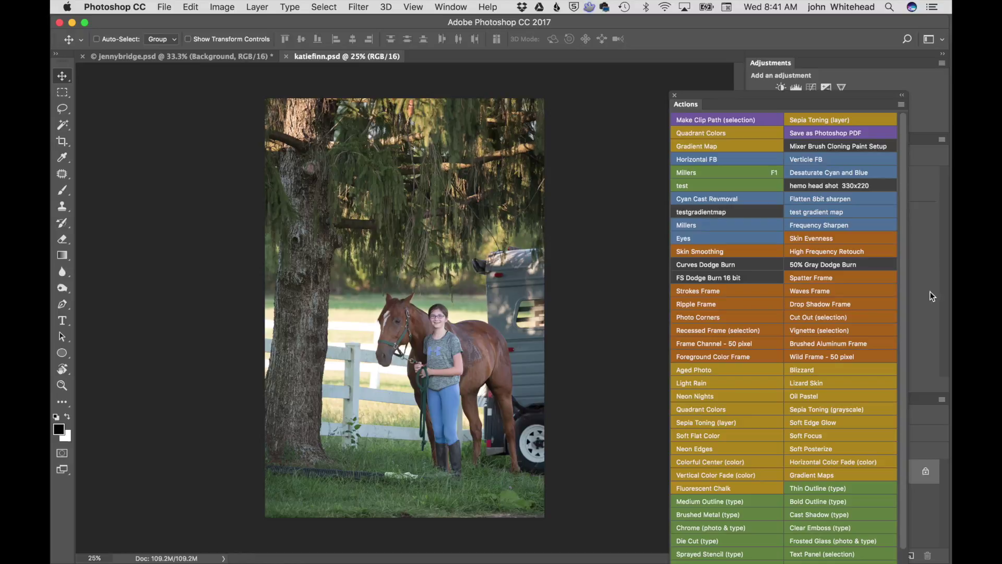
click(816, 209)
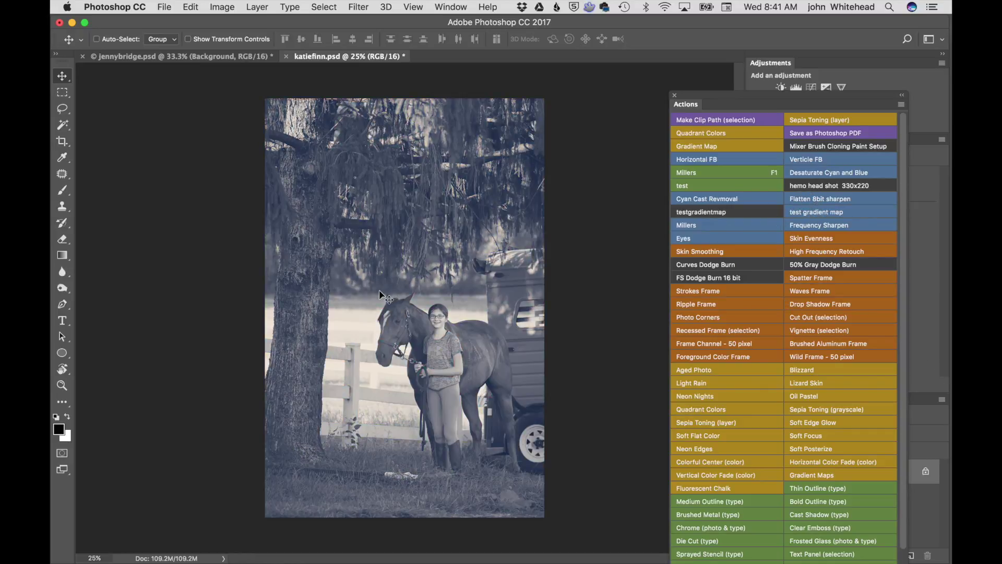